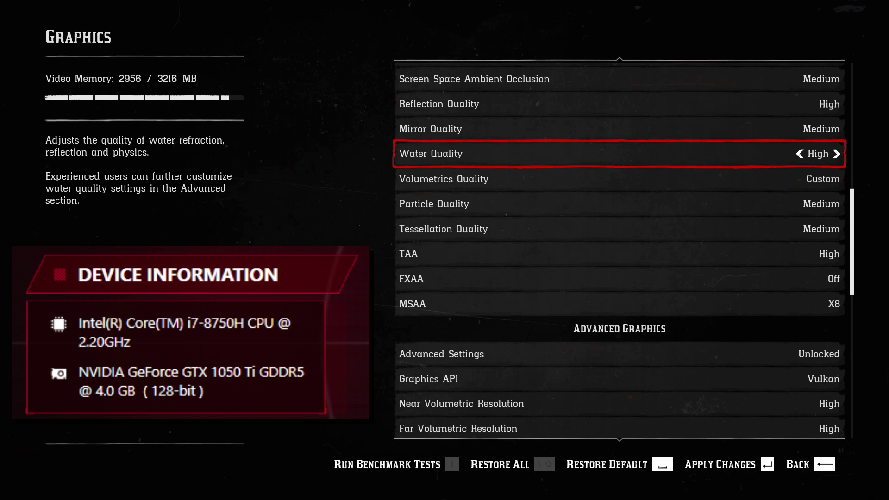
Step: Review the current graphics settings, from Reflection Quality and Water Quality down through the advanced graphics options
key("Up")
key("Up")
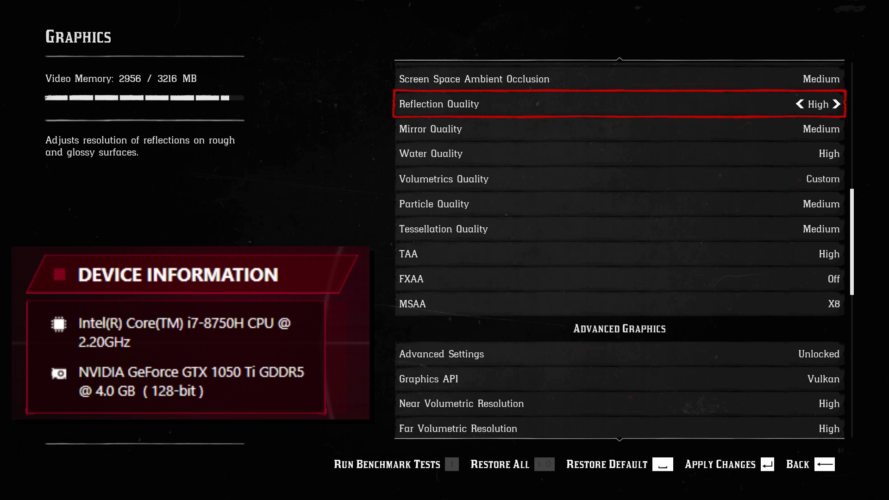
key("Down")
key("Down")
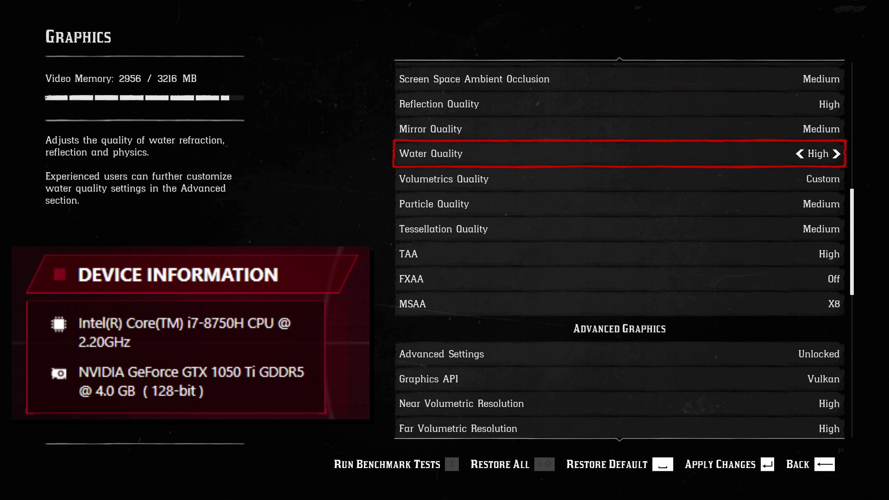
key("Down")
key("Down")
key("Down")
key("Down")
key("Down")
key("Down")
key("Down")
key("Down")
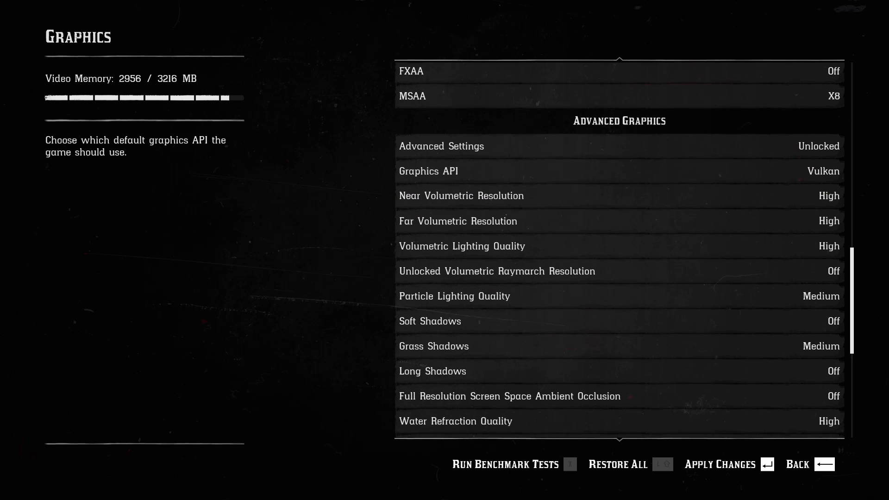
key("Down")
key("Down")
key("Down")
key("Down")
key("Down")
key("Down")
key("Down")
key("Down")
key("Down")
key("Down")
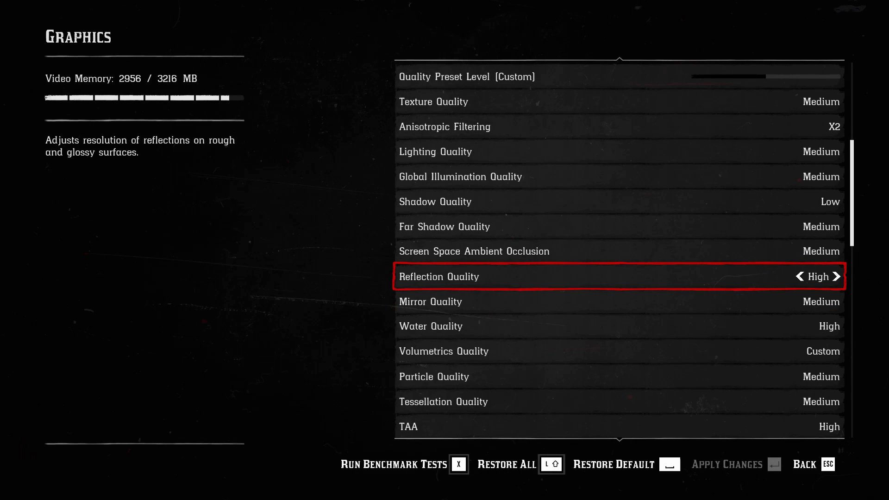
Step: Set both Reflection Quality and Water Quality to Low
key("Left")
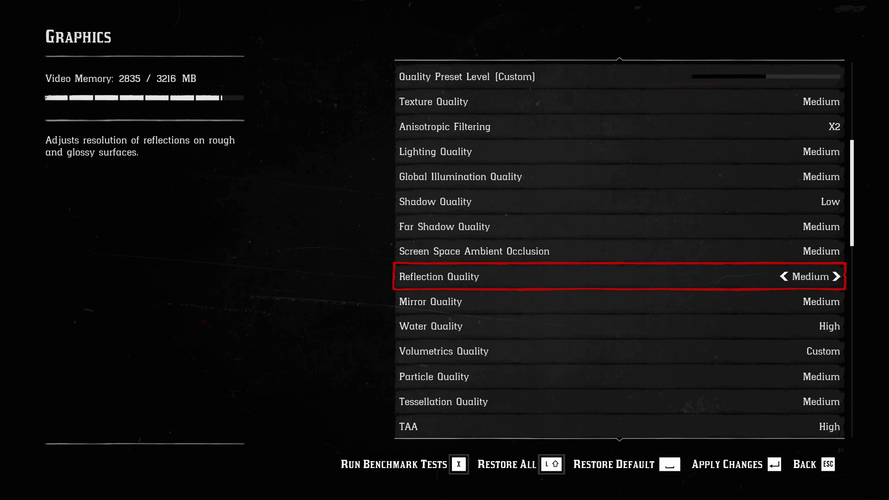
key("Left")
scroll(619, 250, "down", 2)
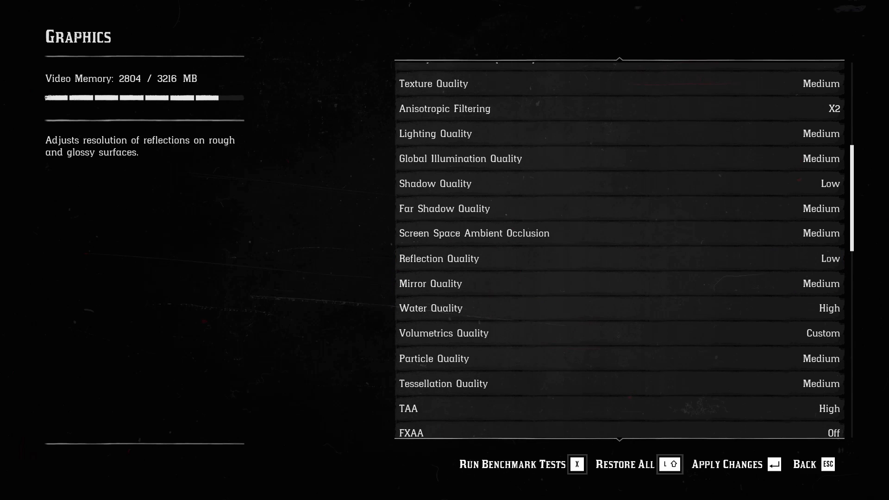
key("Down")
key("Down")
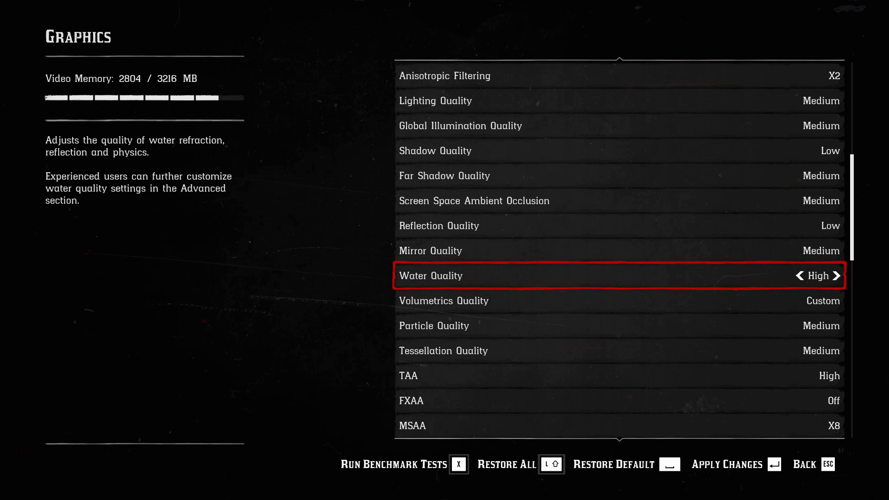
key("Left")
key("Left")
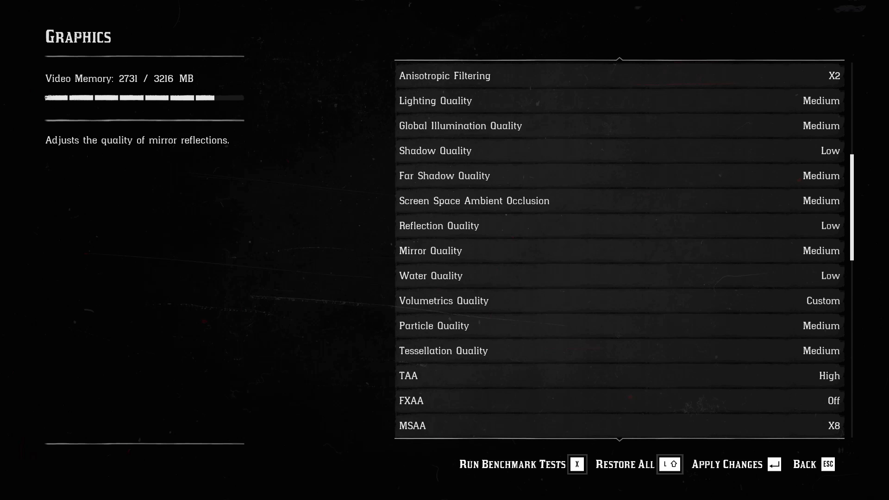
Step: Turn off both the MSAA and TAA anti-aliasing settings
key("Left")
key("Left")
key("Left")
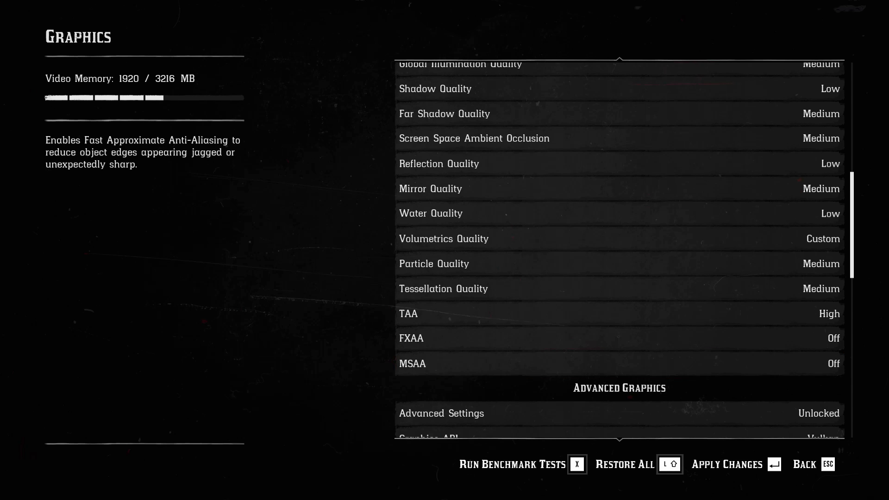
left_click(619, 314)
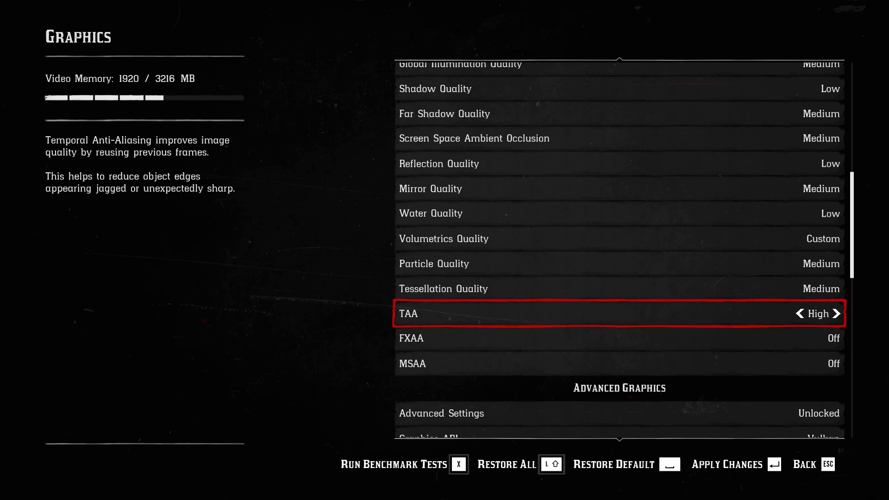
key("Left")
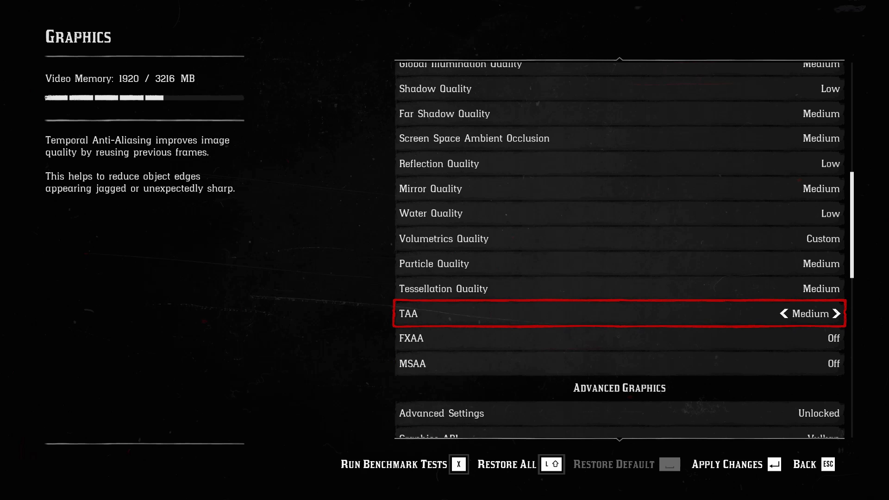
key("Left")
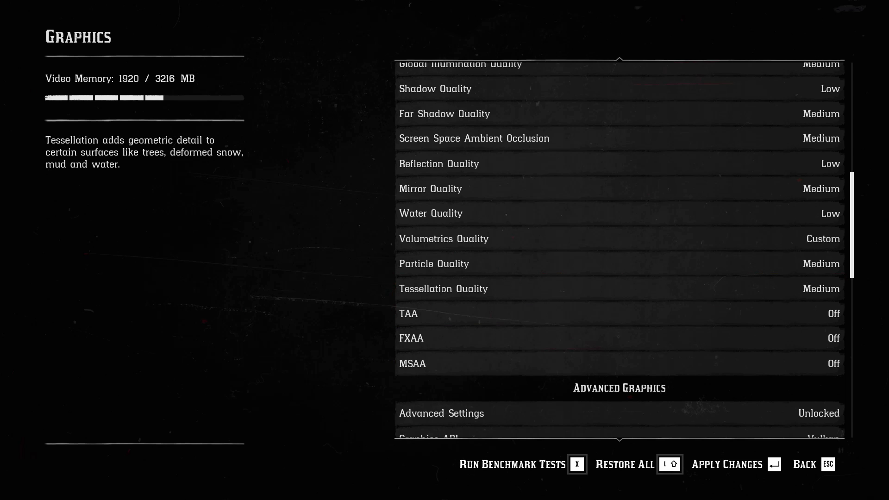
Step: Set Near Volumetric Resolution to Low in the advanced graphics settings
scroll(619, 250, "down", 4)
left_click(619, 263)
key("Left")
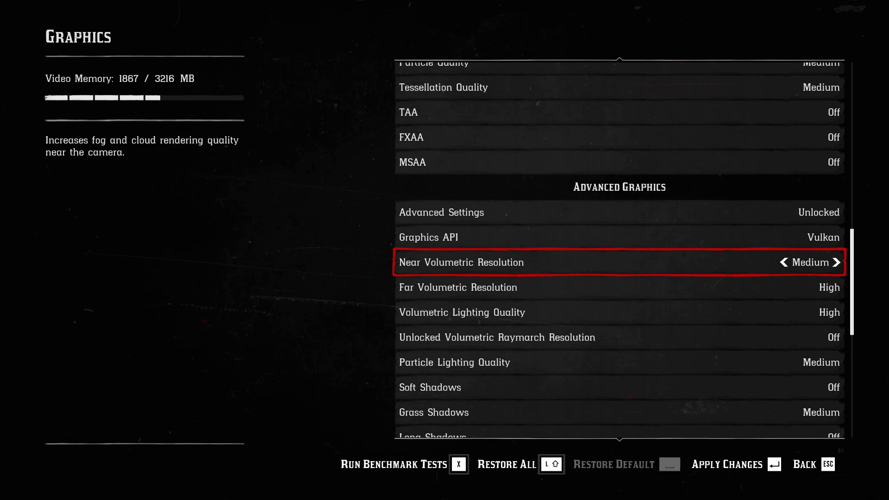
key("Left")
Step: Set Far Volumetric Resolution to Low in the advanced graphics settings
key("Down")
key("Down")
key("Up")
key("Left")
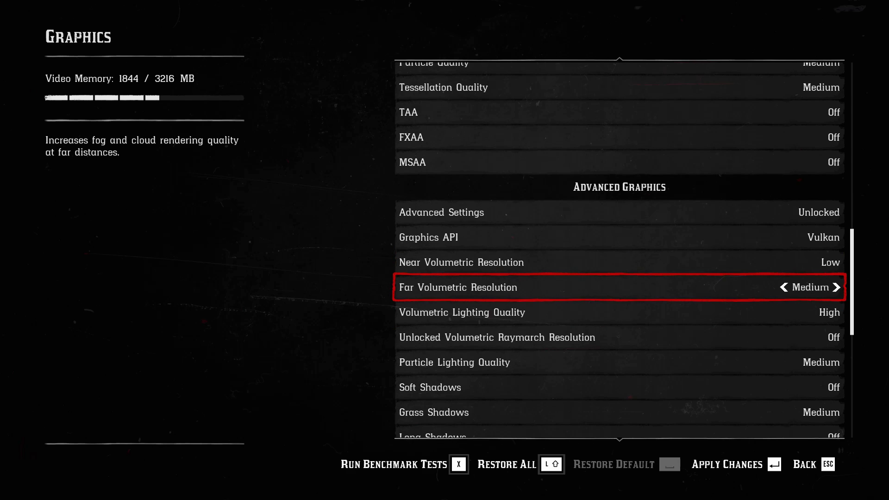
key("Left")
key("Left")
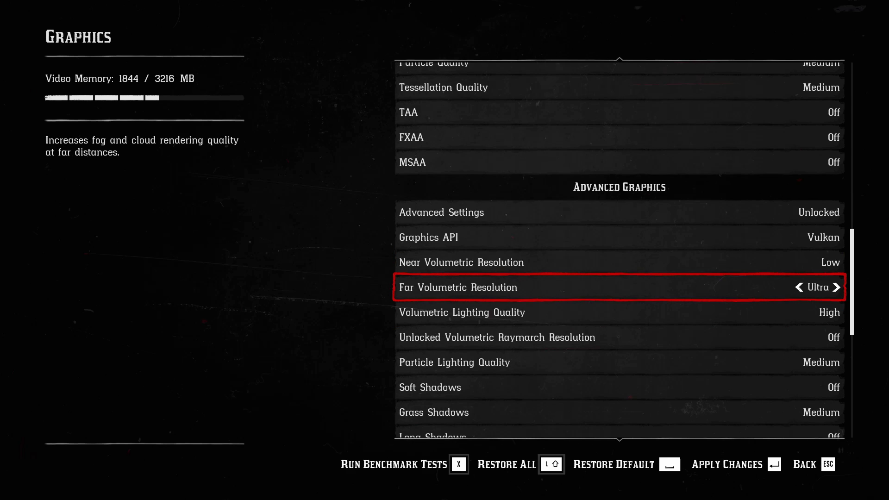
key("Left")
key("Left")
key("Left")
Step: Set Volumetric Lighting Quality to Low in the advanced graphics settings
key("Down")
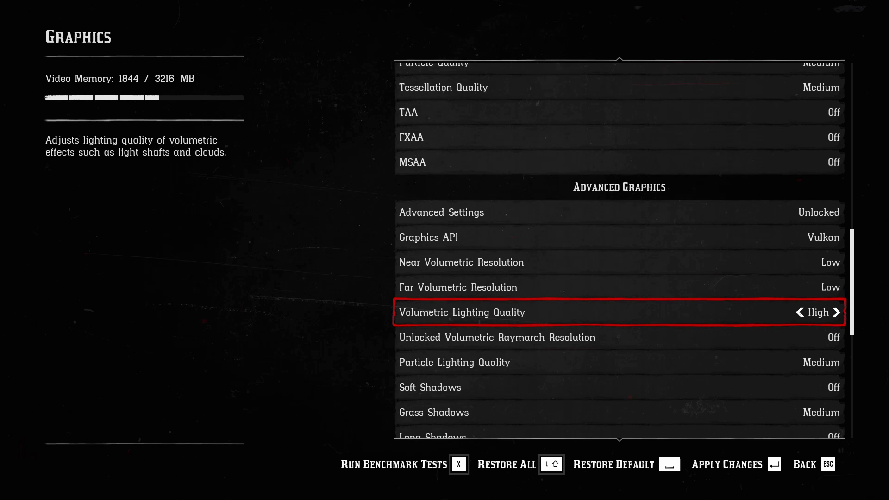
key("Left")
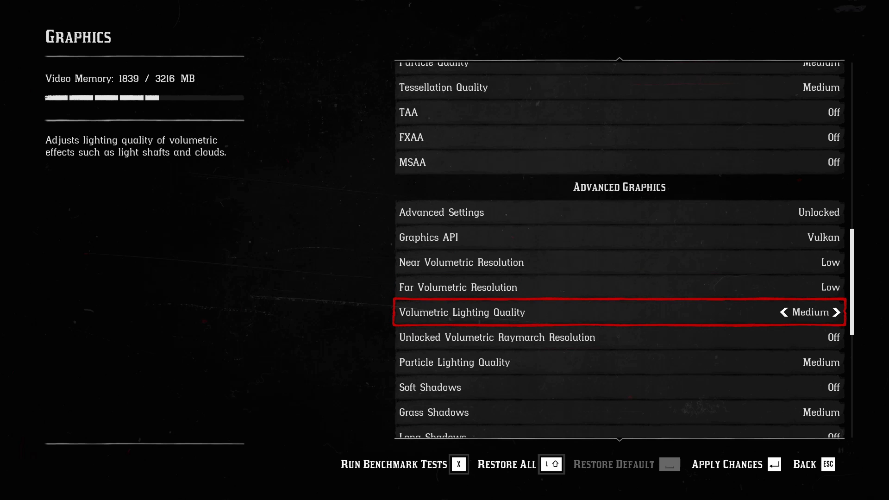
key("Left")
key("x")
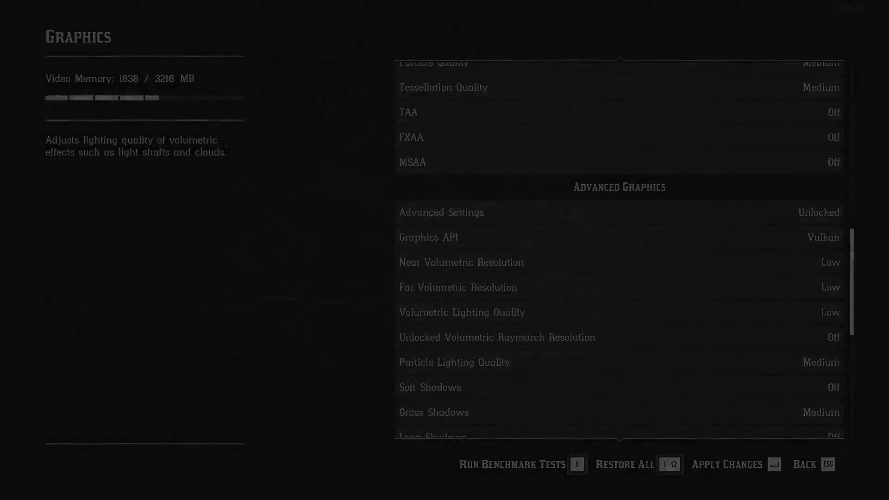